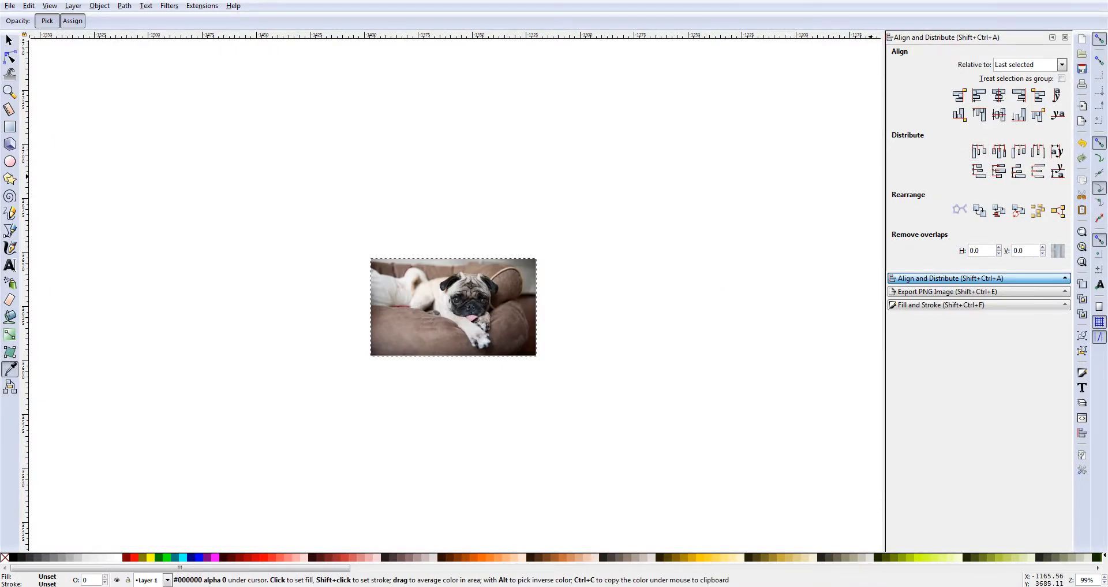
Select the pug photo and enlarge it proportionally to about 1203 × 709 px
click(9, 39)
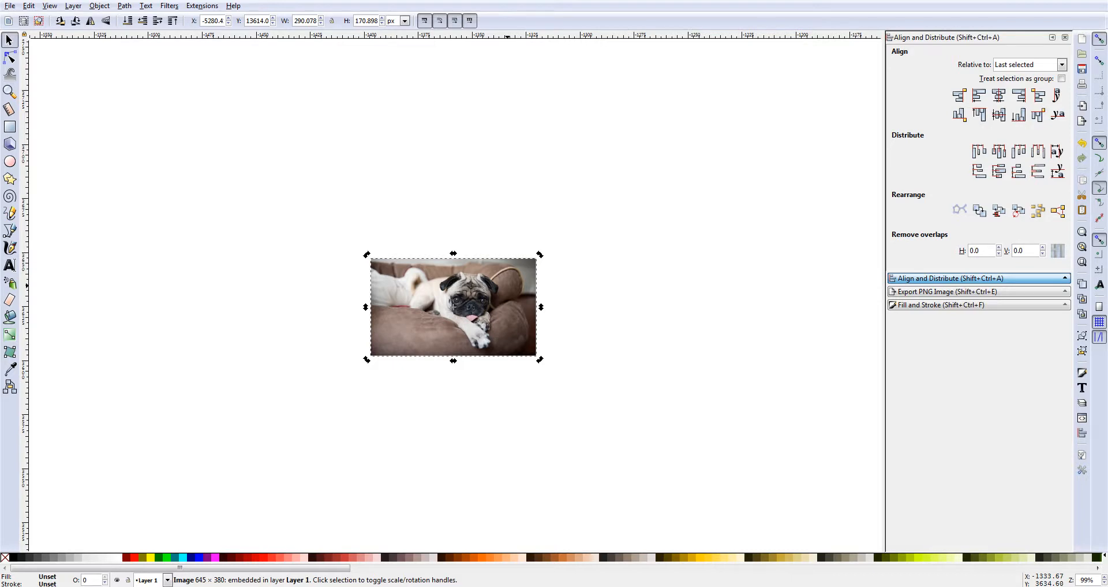
click(508, 284)
key(ctrl)
key(ctrl)
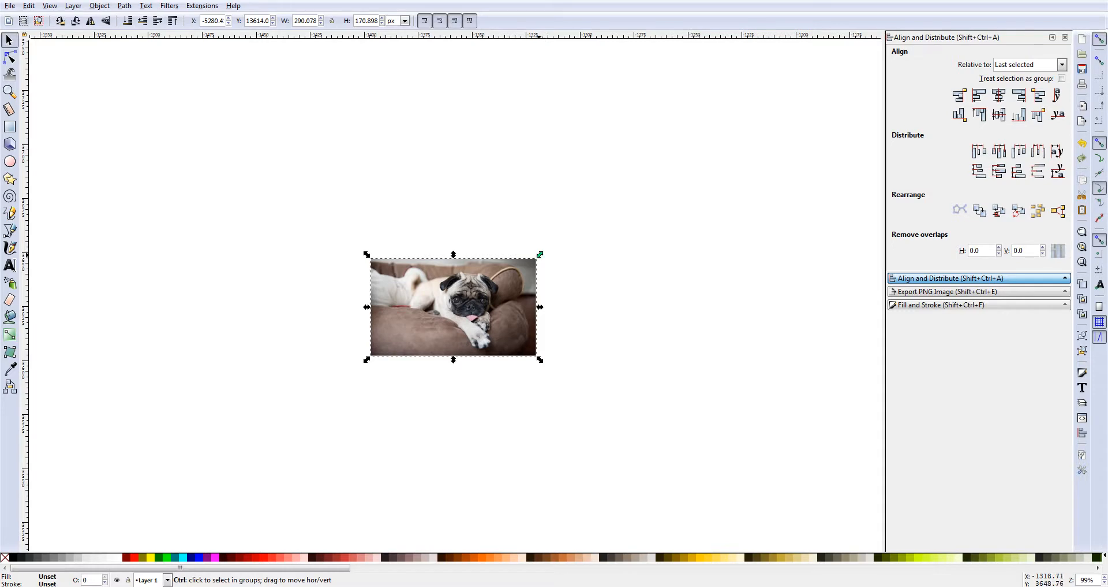
drag(540, 254, 816, 93)
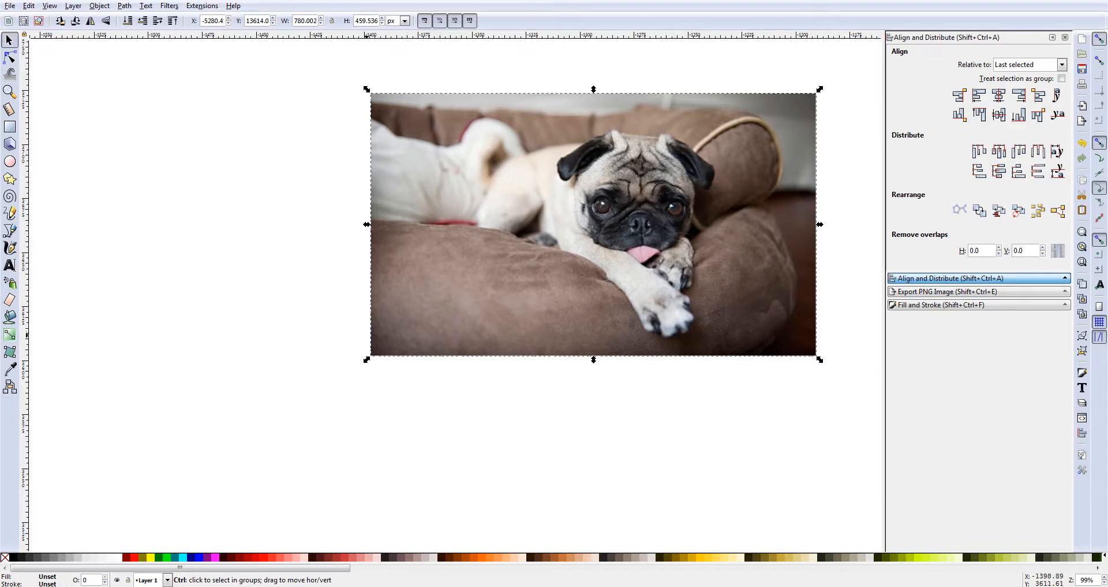
drag(367, 359, 124, 502)
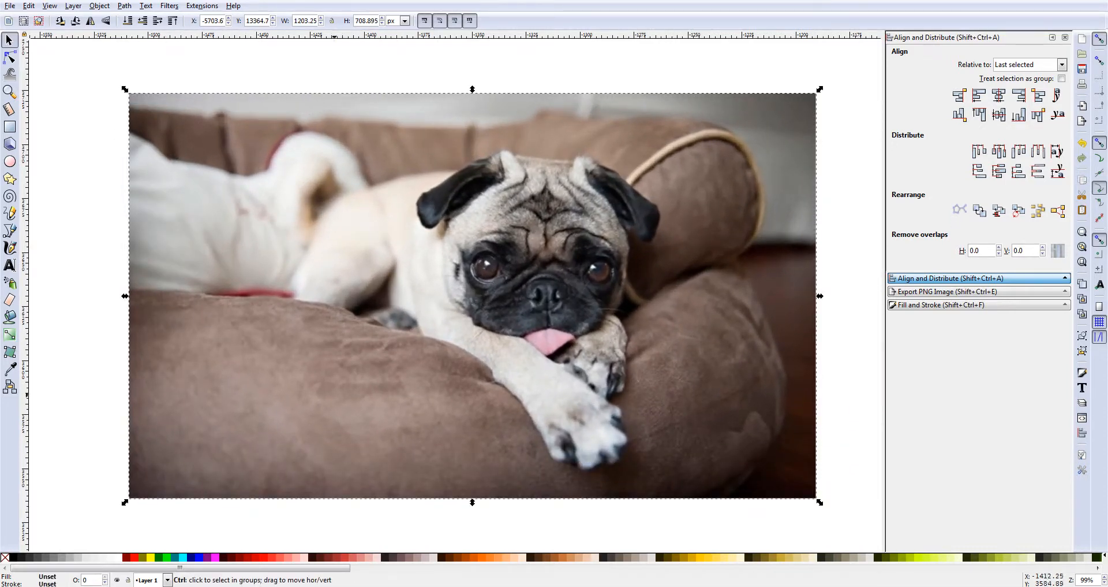
Enlarge the pug photo proportionally to about 2431 × 1432 px
scroll(565, 295, down, 2)
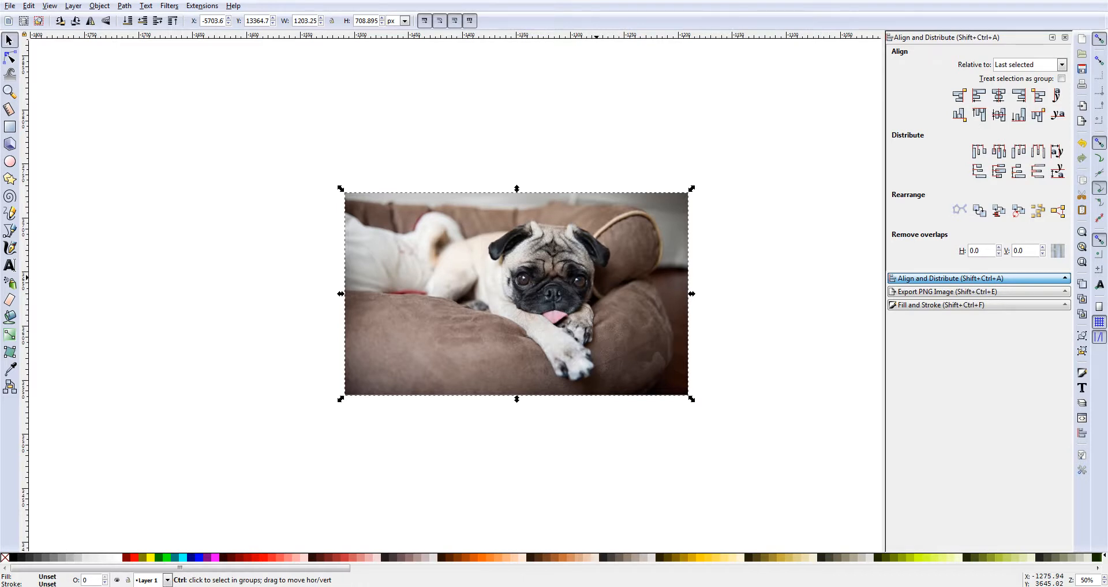
ctrl+scroll(578, 280, up, 2)
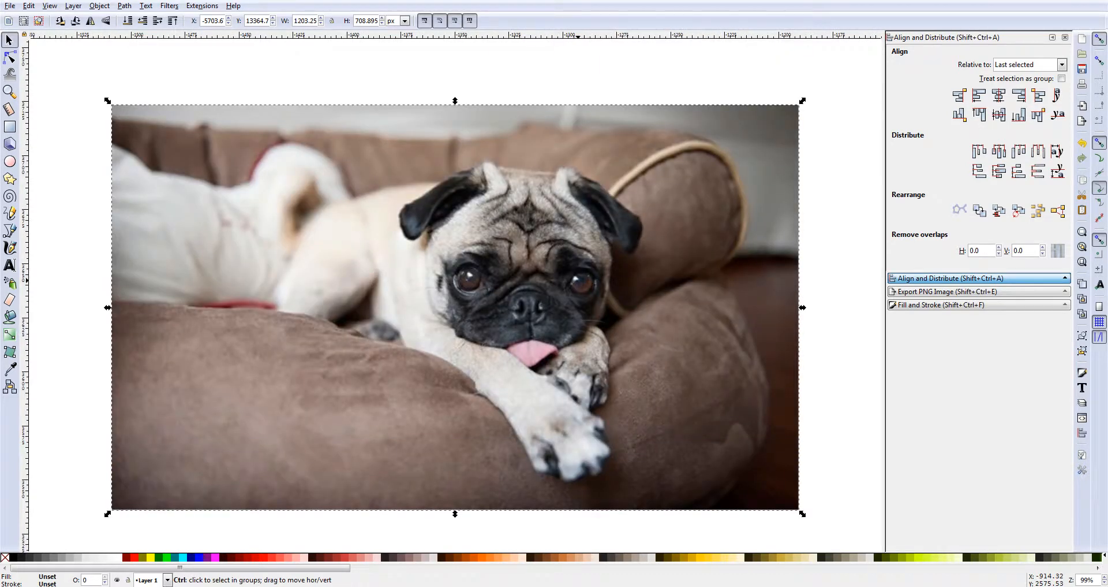
ctrl+scroll(615, 270, down, 3)
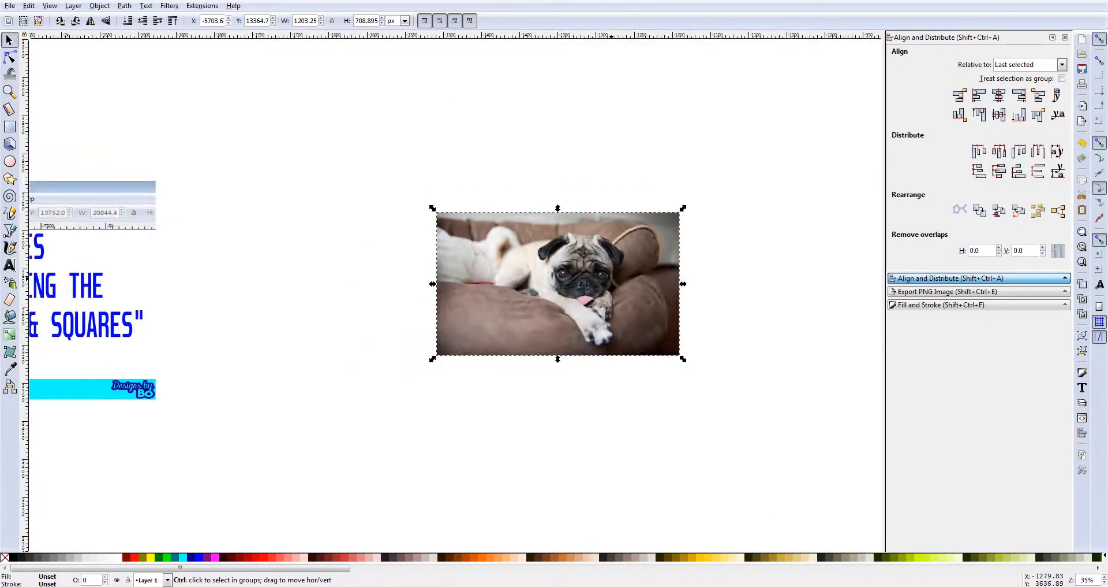
ctrl+scroll(618, 279, up, 1)
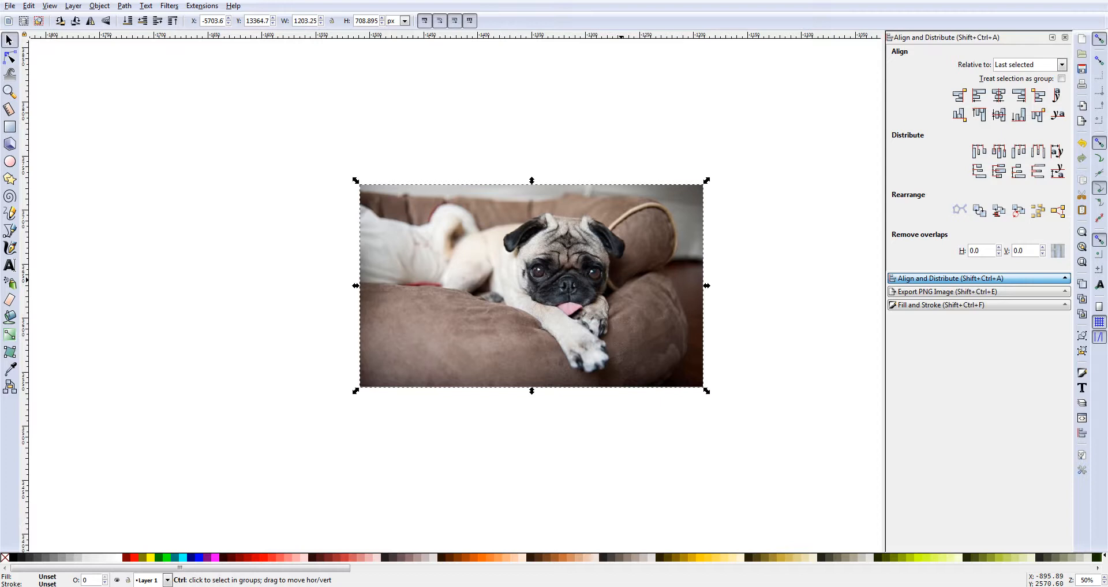
ctrl+scroll(615, 274, down, 1)
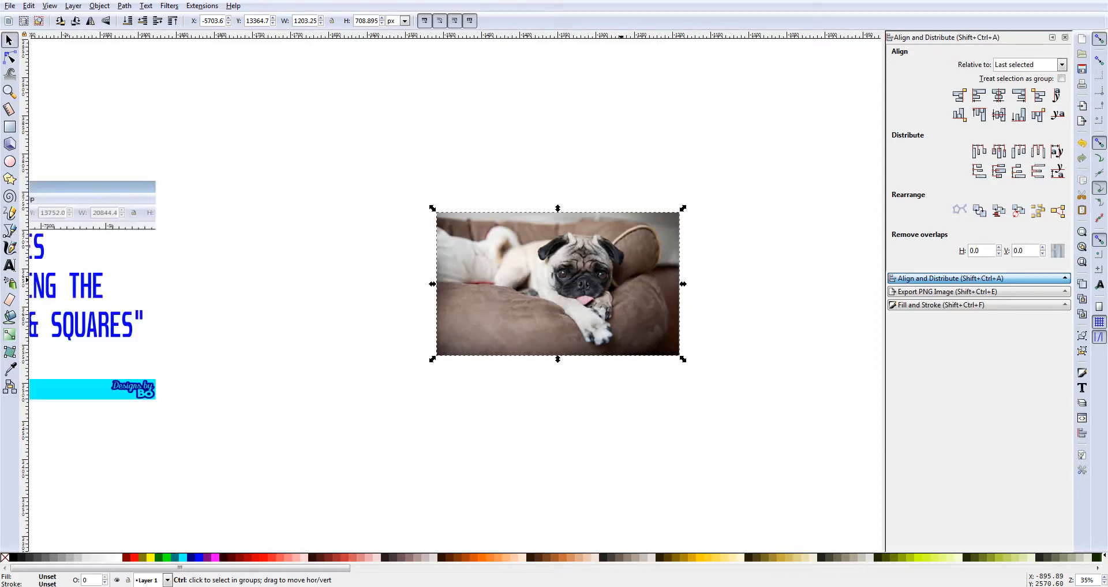
ctrl+scroll(616, 275, up, 1)
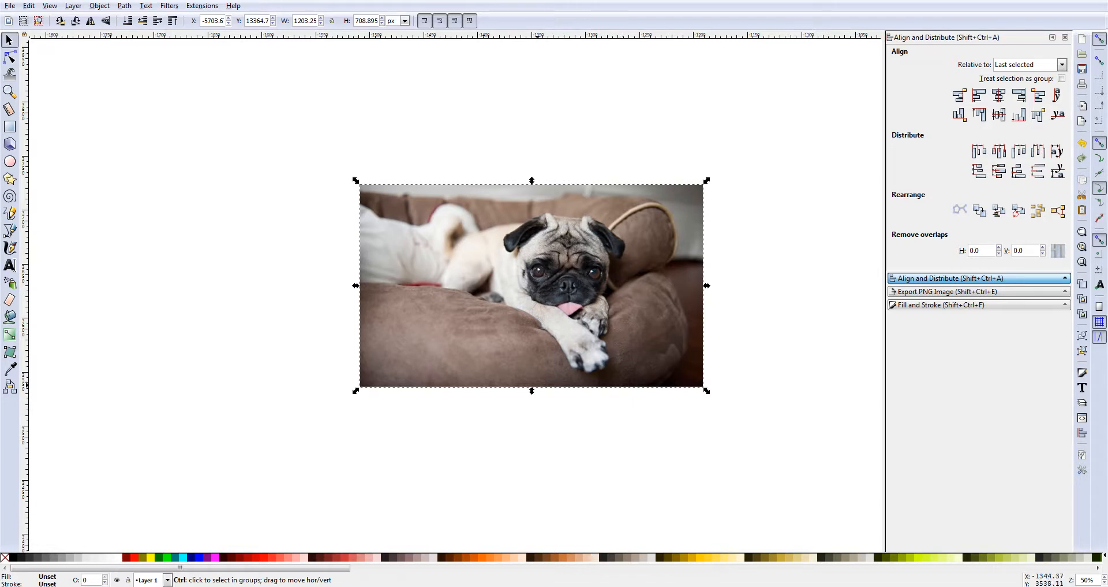
drag(531, 391, 532, 518)
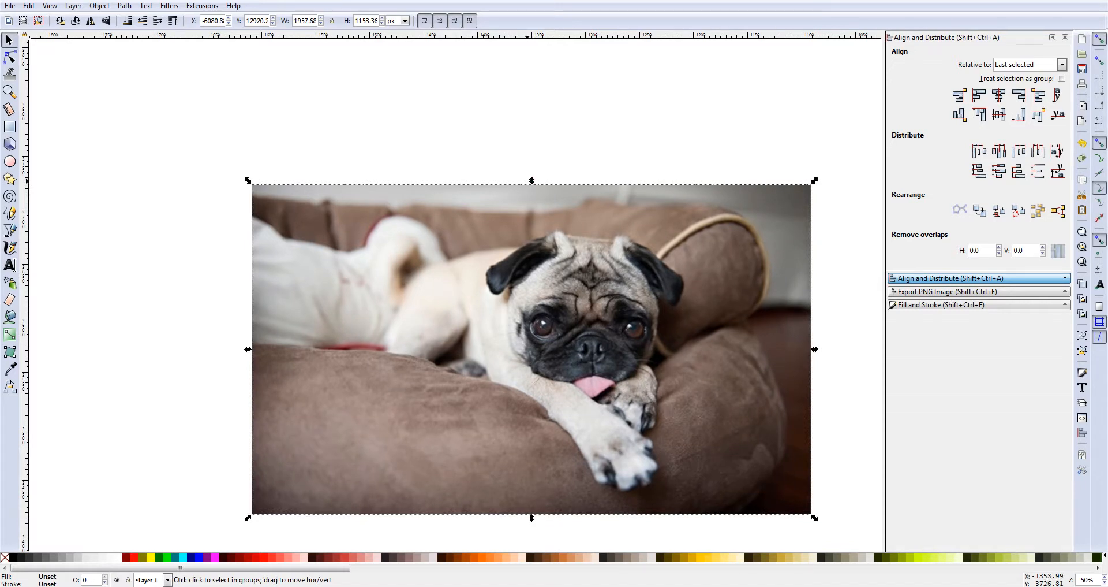
drag(532, 180, 553, 105)
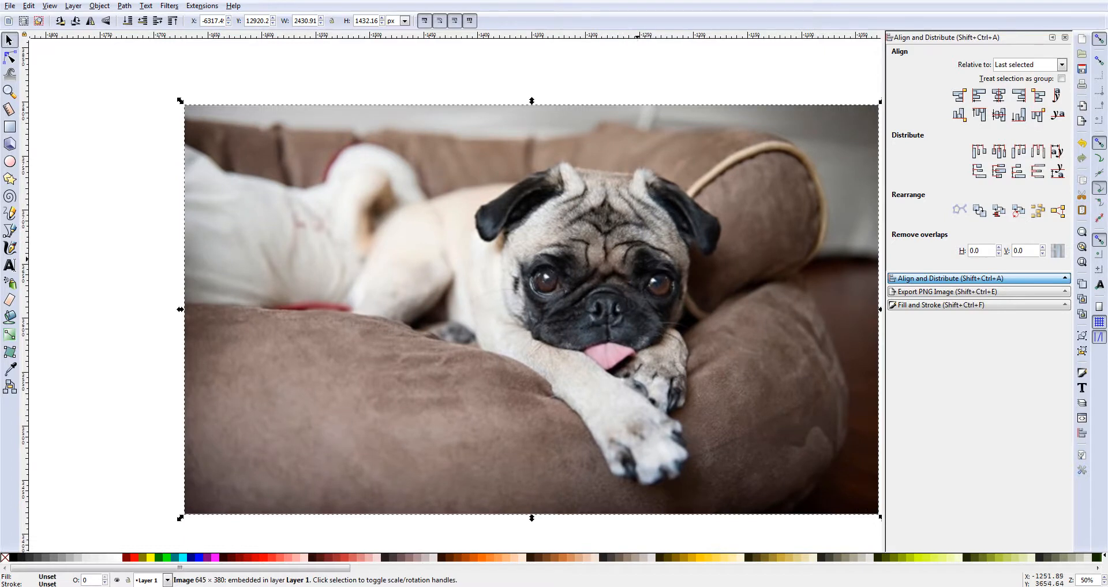
key(ctrl)
Enlarge the pug photo proportionally to about 3631 × 2139 px
scroll(508, 306, right, 2)
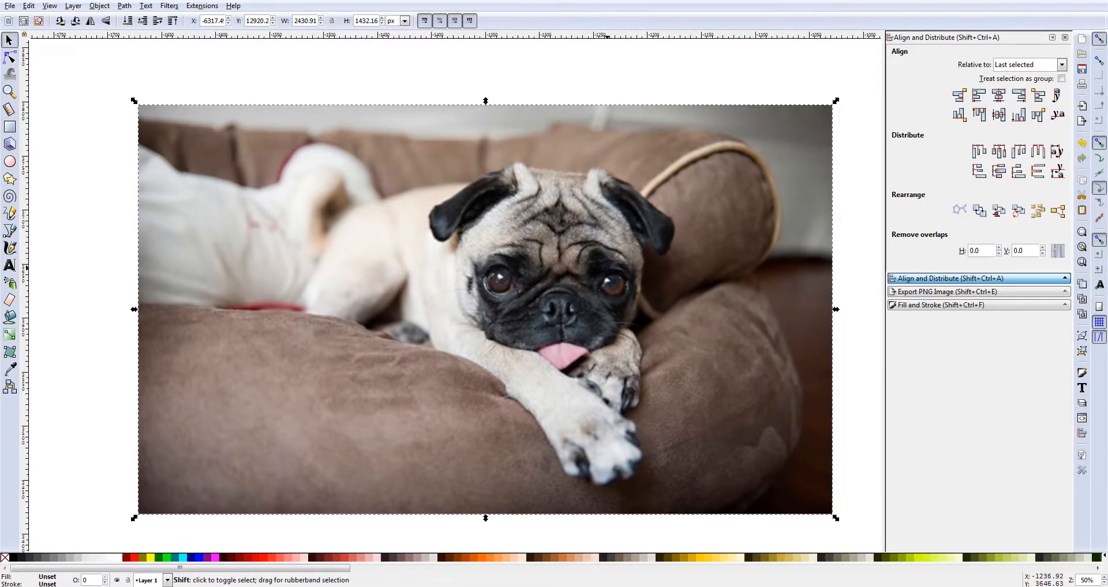
scroll(666, 268, down, 1)
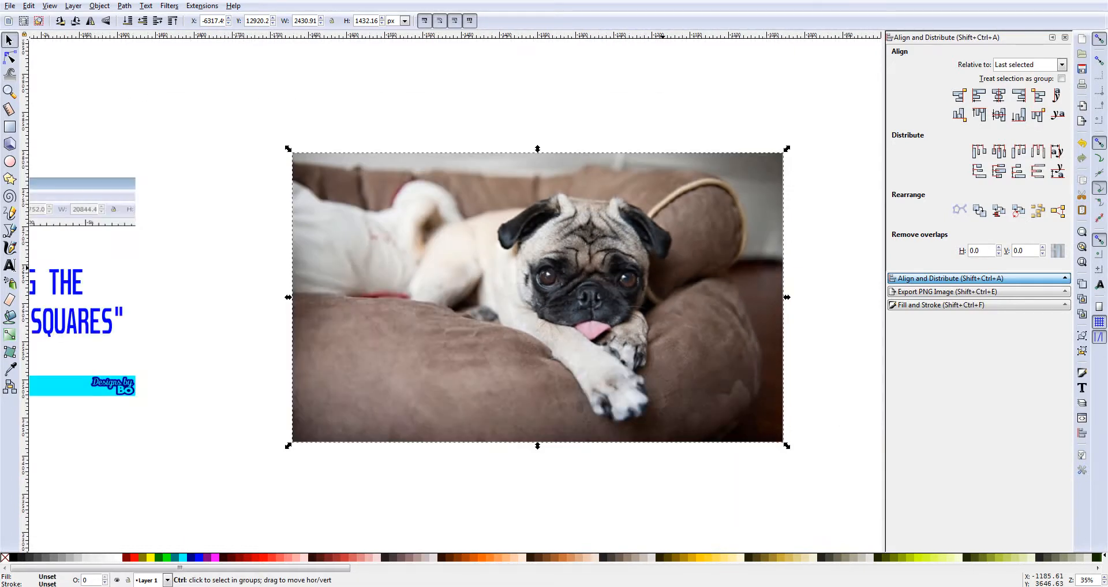
key(ctrl)
drag(869, 296, 881, 297)
scroll(807, 305, right, 4)
scroll(807, 306, right, 1)
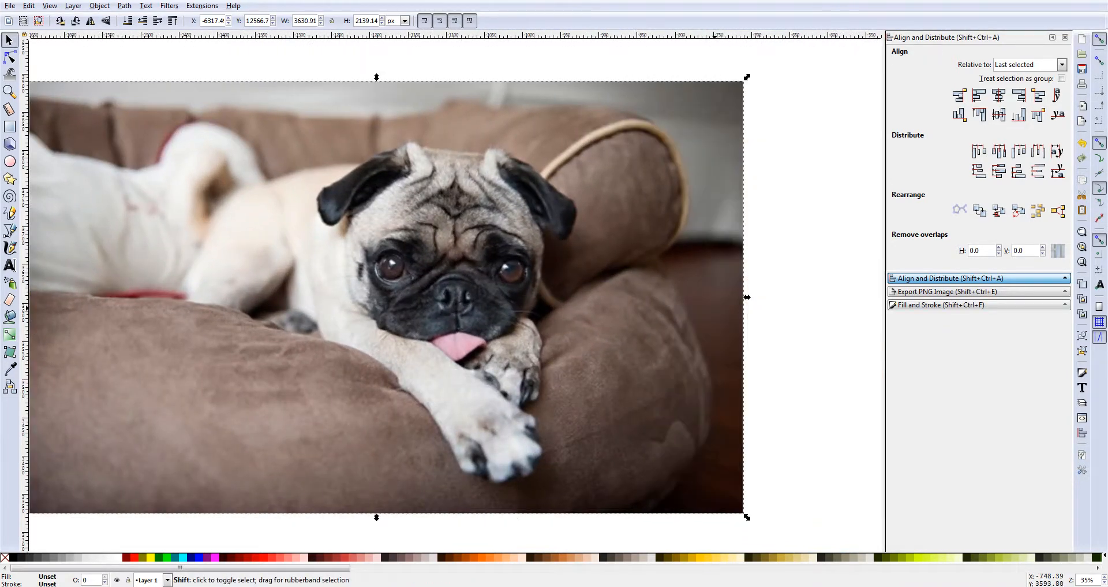
scroll(807, 307, left, 2)
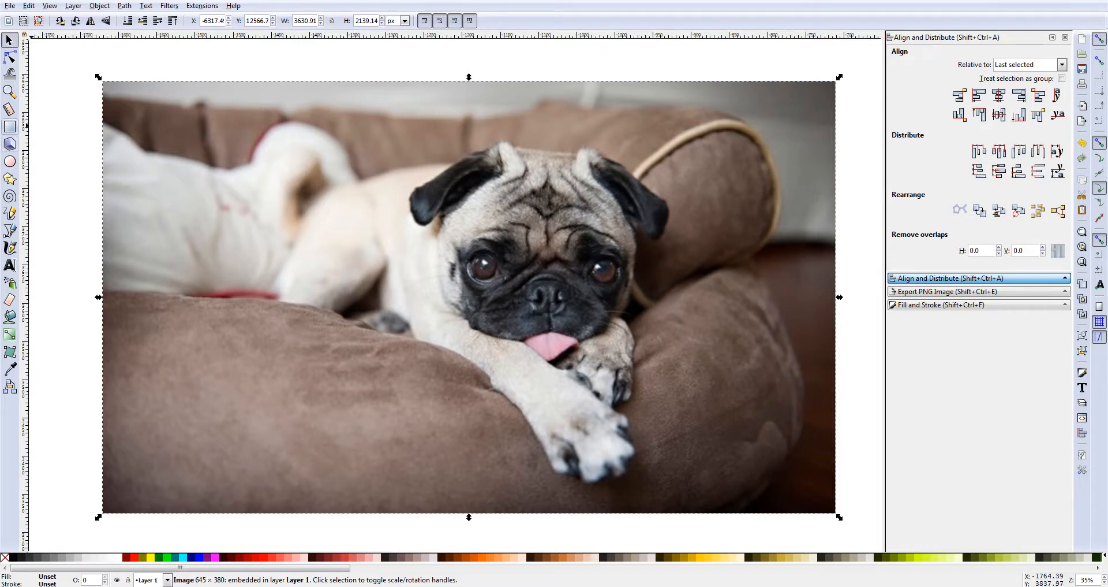
Draw a rectangle about 403 × 500 mm over the pug's head and front paws and set its opacity to 20%
click(9, 127)
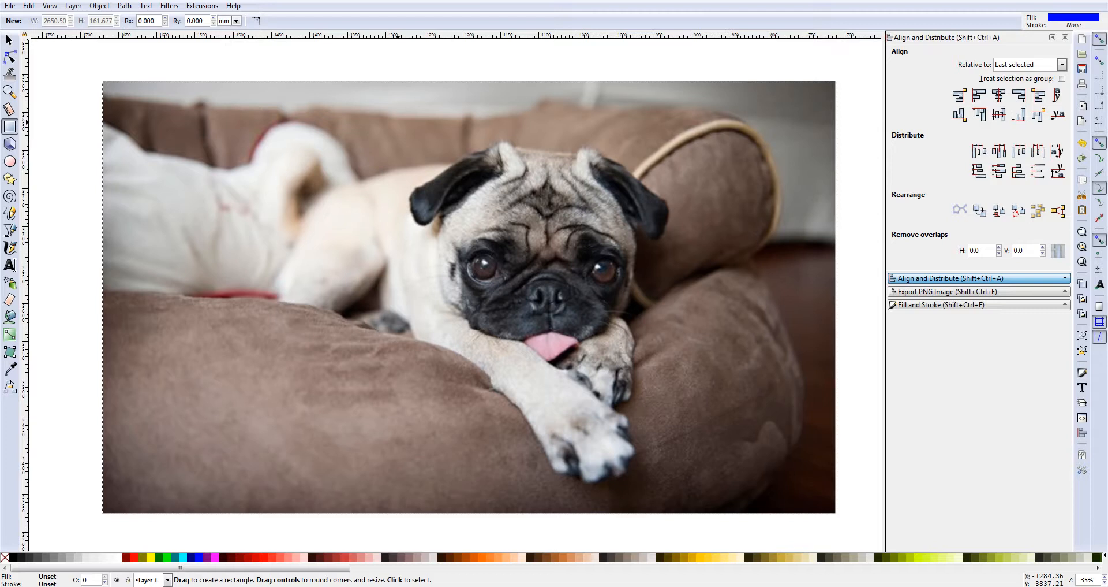
drag(397, 122, 706, 503)
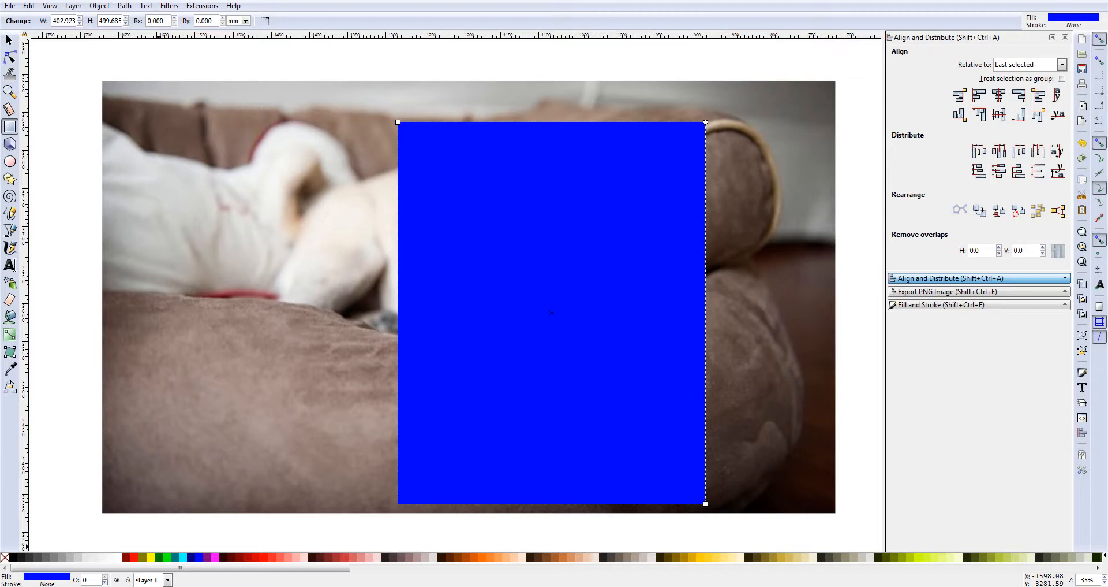
key(Return)
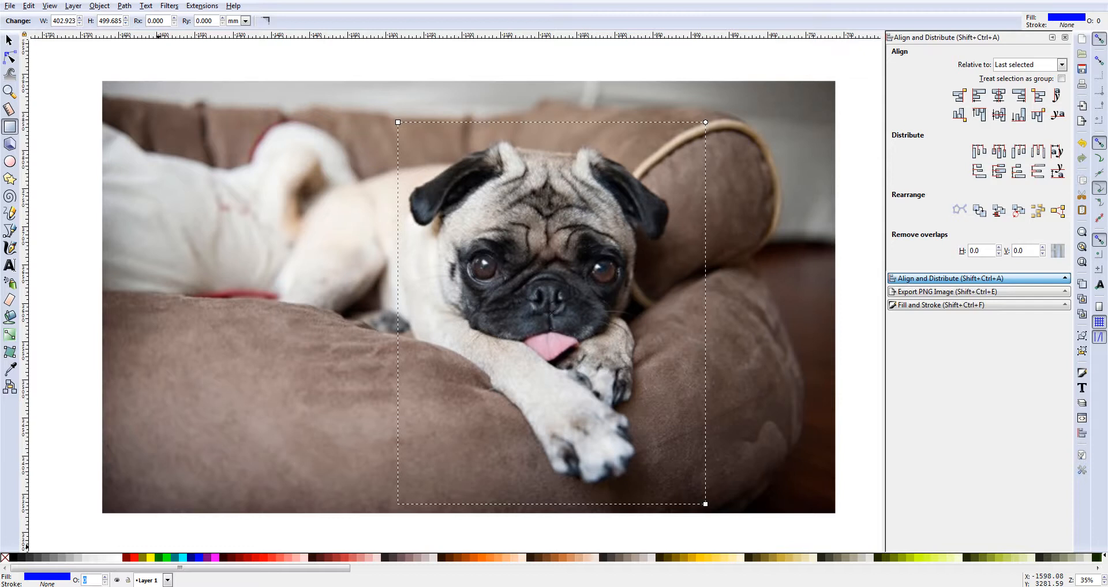
text(19)
key(Return)
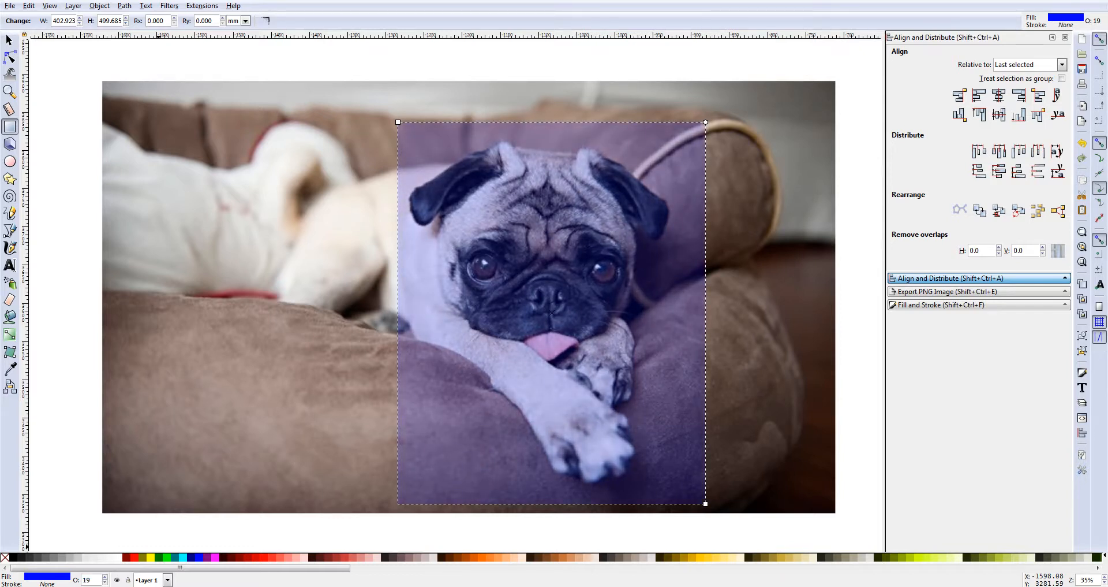
click(105, 576)
Move the translucent rectangle slightly up and to the left over the pug, and open the PNG export settings
click(9, 41)
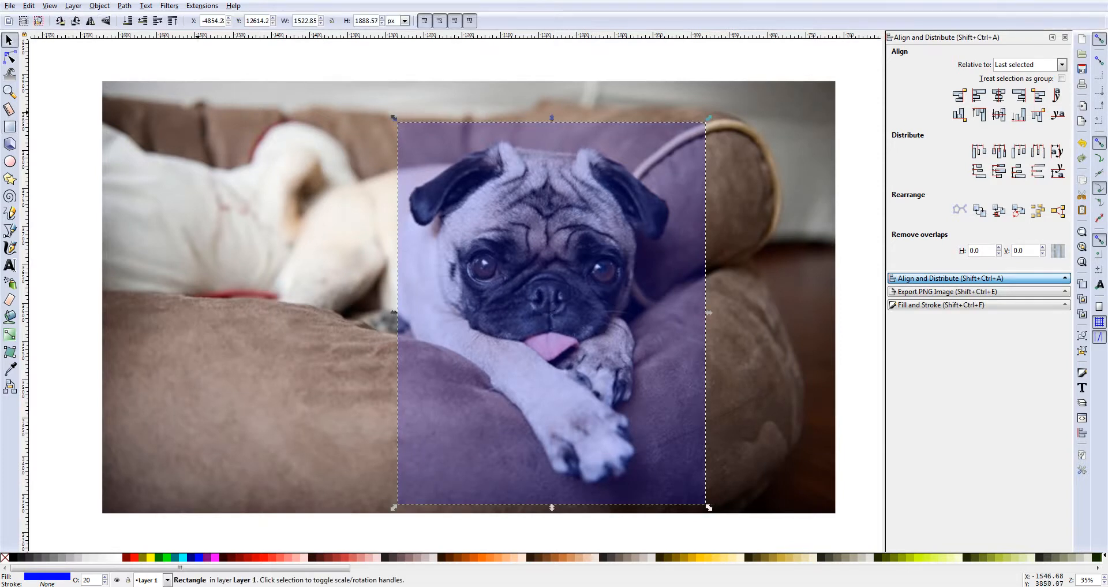
mouse_move(626, 301)
mouse_down()
mouse_move(608, 290)
mouse_move(616, 292)
mouse_up()
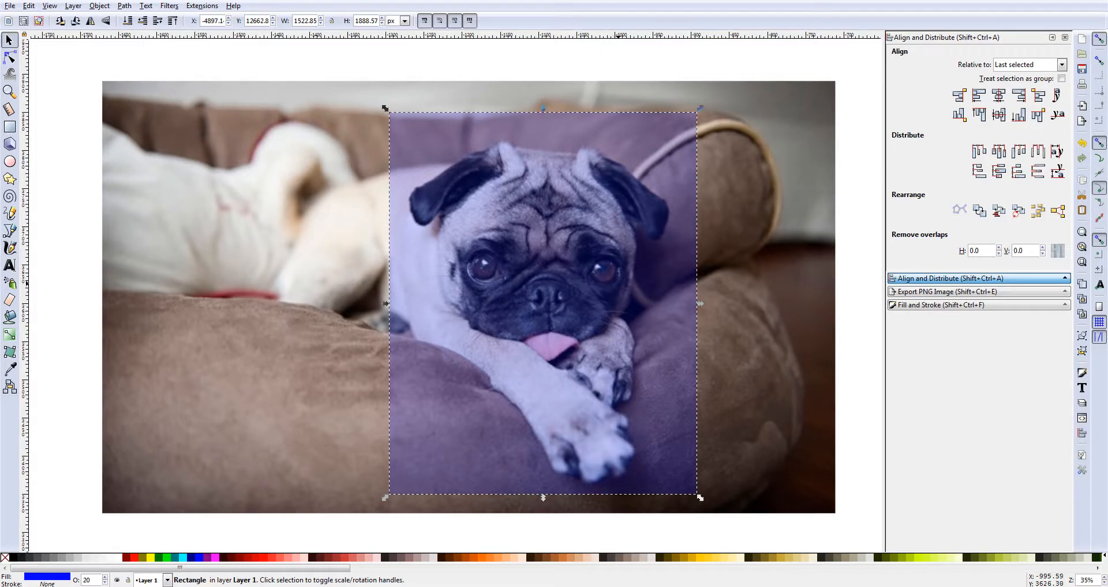
key(ctrl+shift+e)
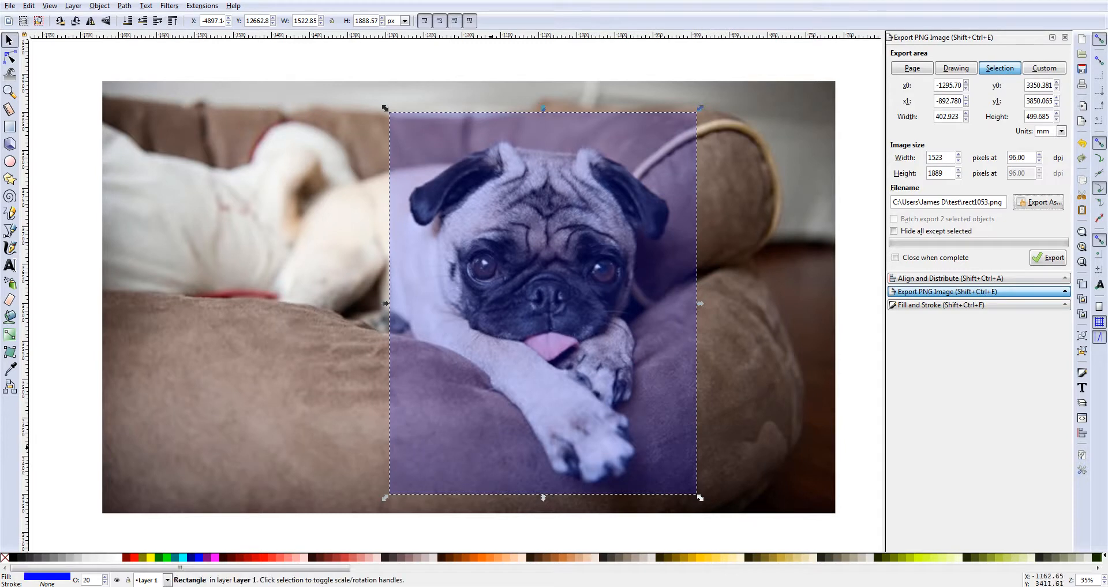
Give the rectangle a black stroke and remove its blue fill
click(491, 447)
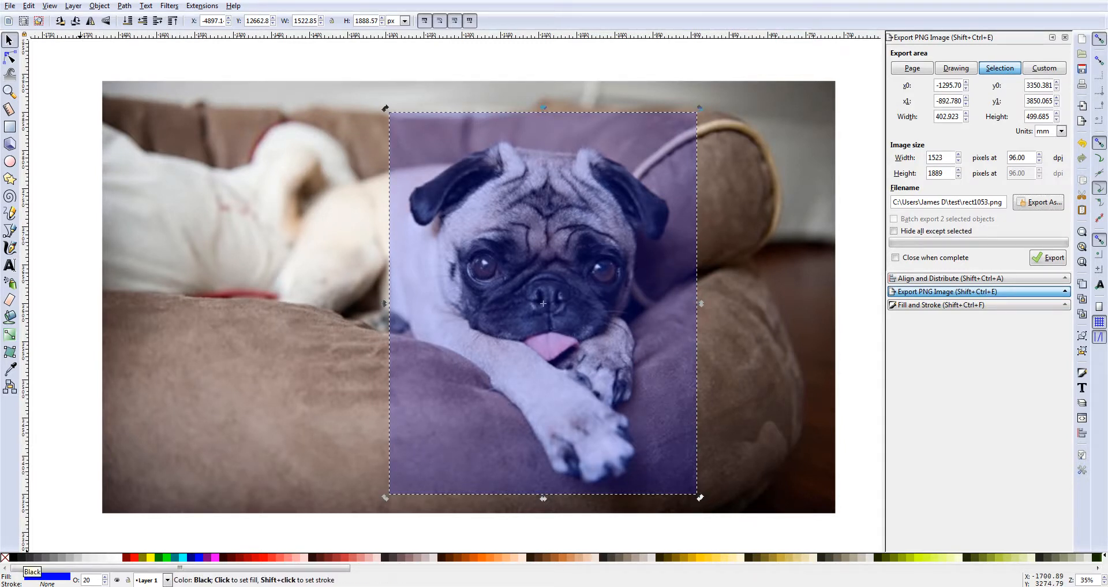
shift+click(16, 558)
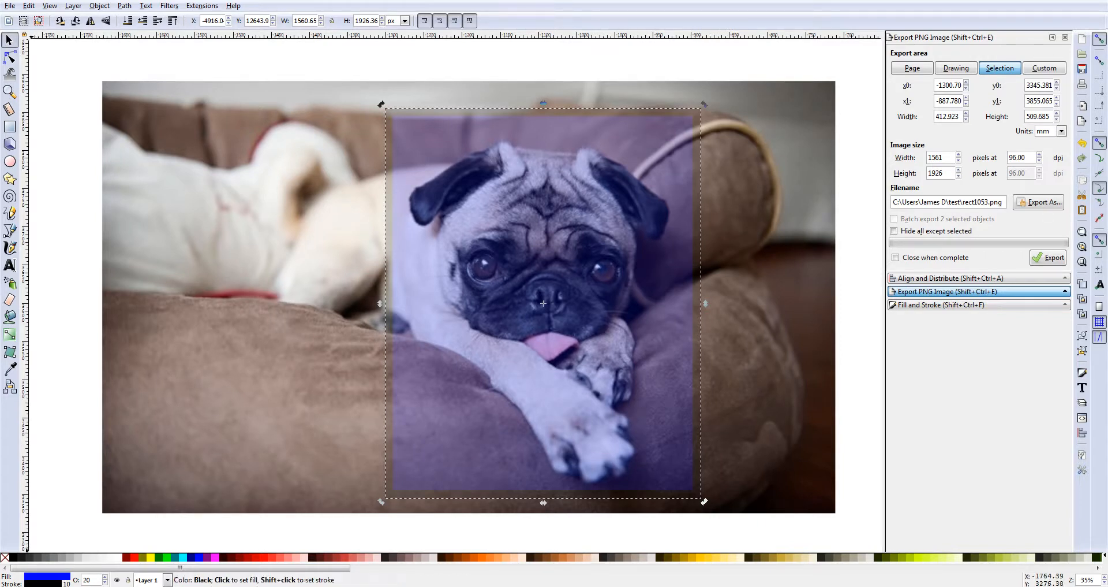
click(5, 557)
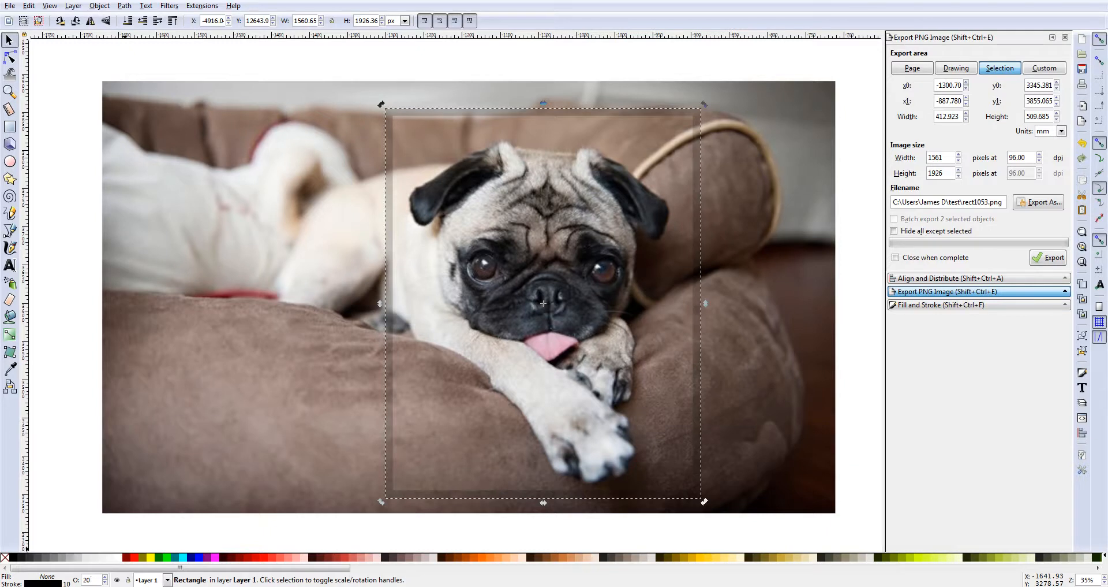
Set the outlined rectangle's opacity to 100%
key(BackSpace)
key(BackSpace)
text(100)
key(Return)
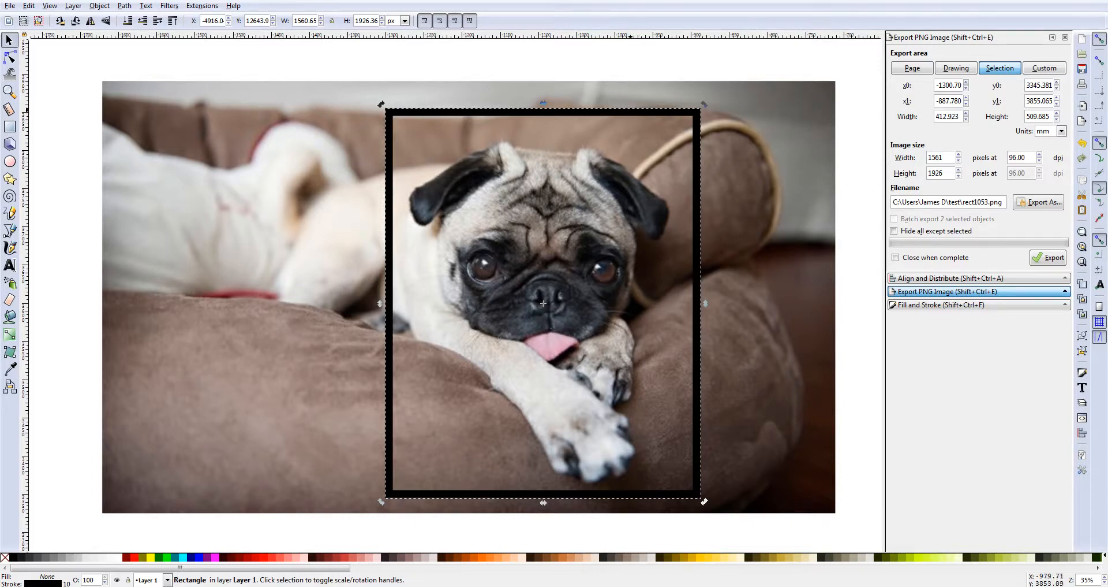
mouse_move(630, 110)
mouse_down()
mouse_move(676, 103)
mouse_move(573, 115)
mouse_move(682, 103)
mouse_move(634, 124)
mouse_move(670, 114)
mouse_move(627, 115)
mouse_up()
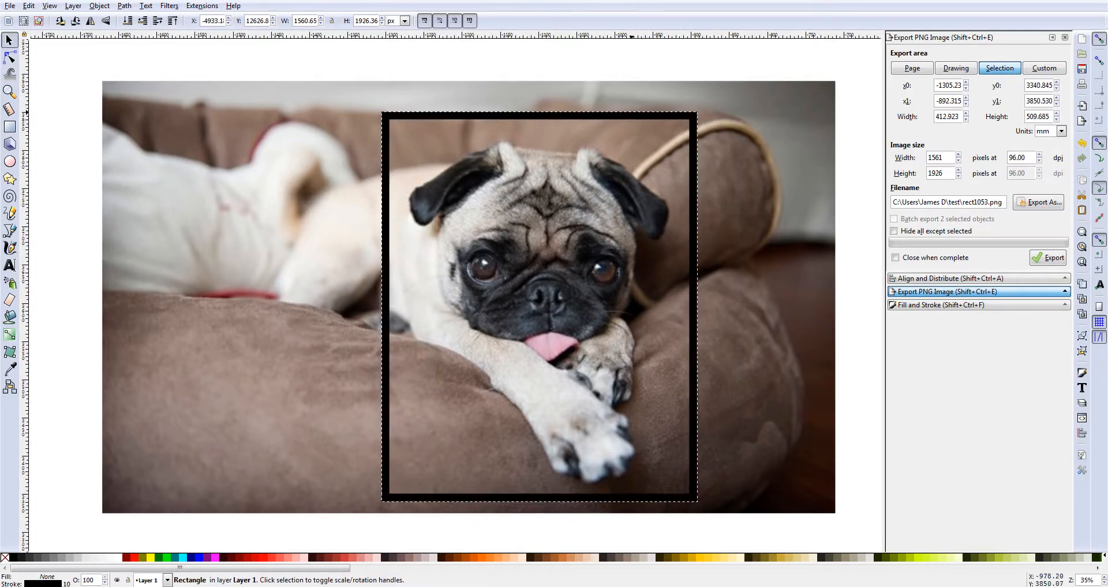
key(ctrl)
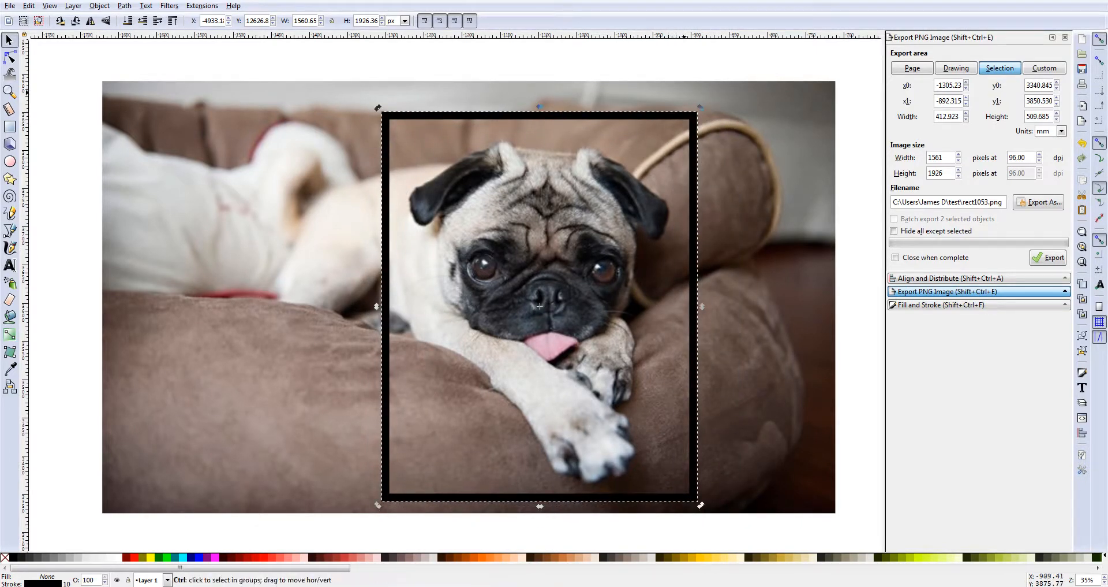
key(ctrl+z)
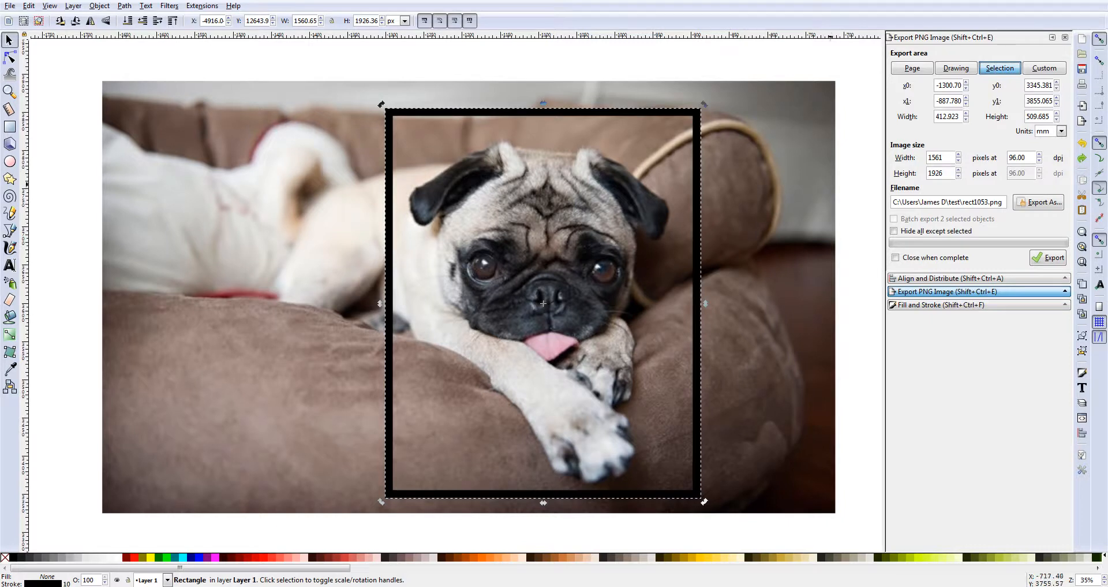
Select the black frame around the pug and export its area as a PNG file named pug
click(761, 185)
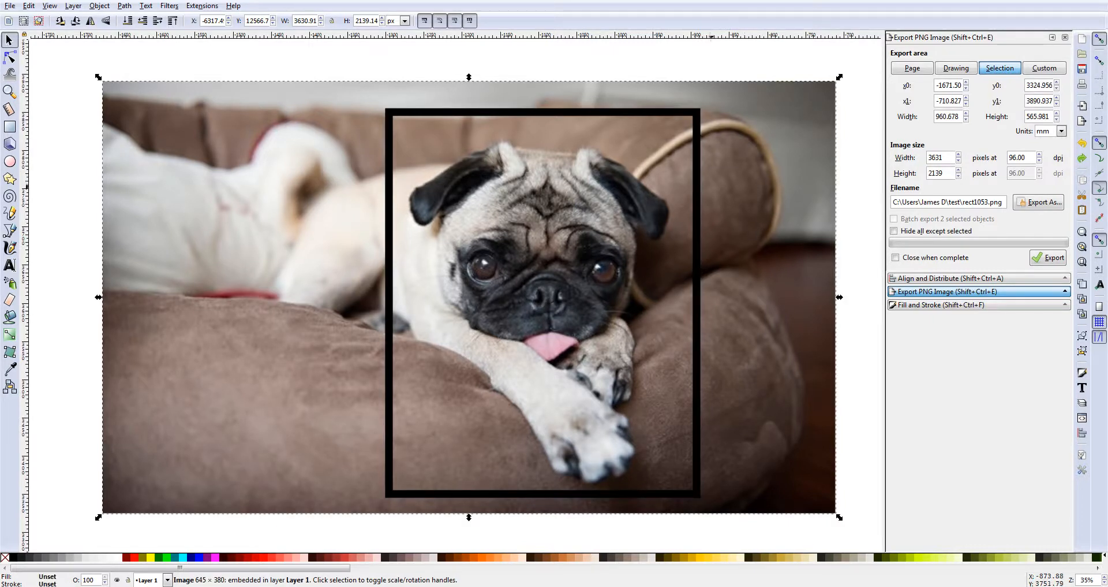
click(696, 201)
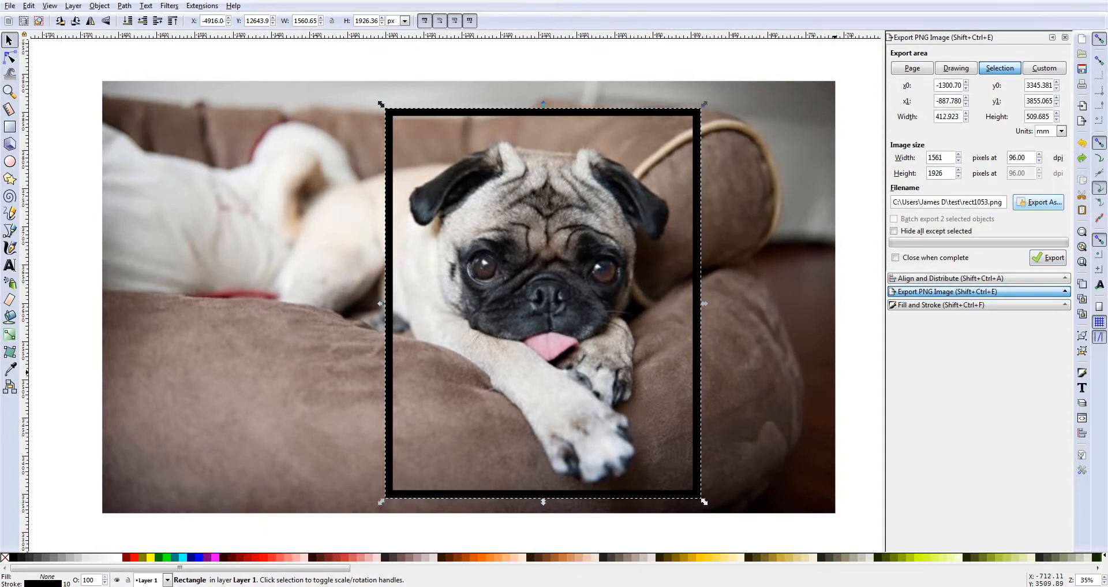
click(1040, 202)
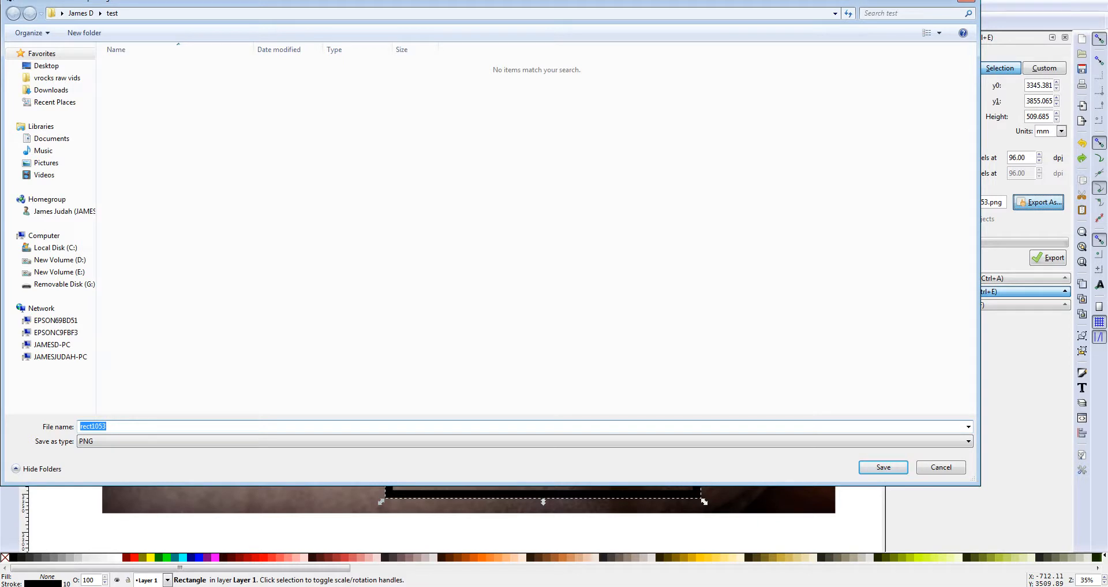
text(pug)
key(Return)
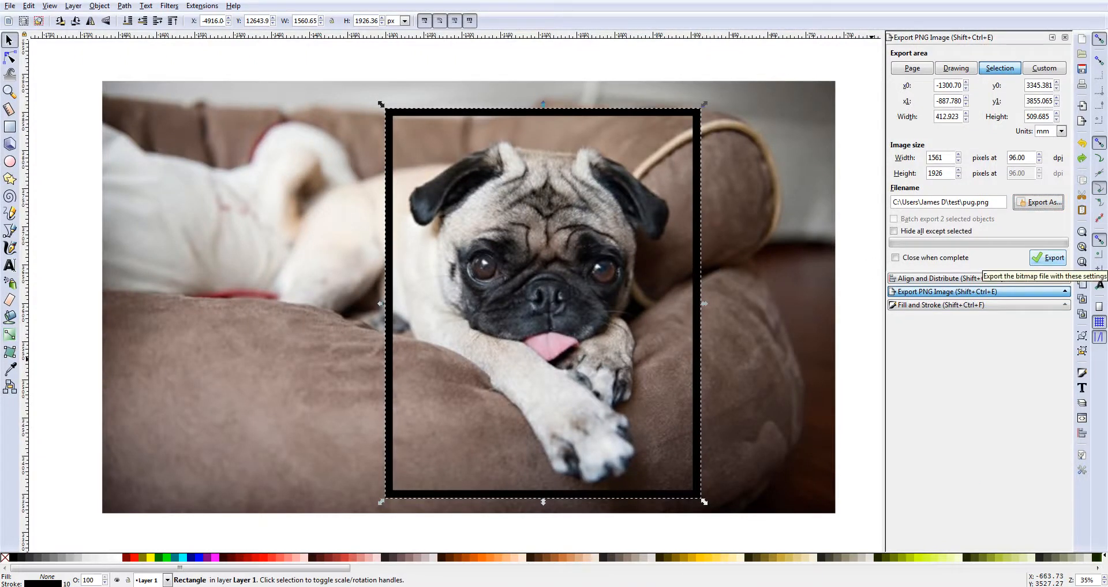
click(1048, 257)
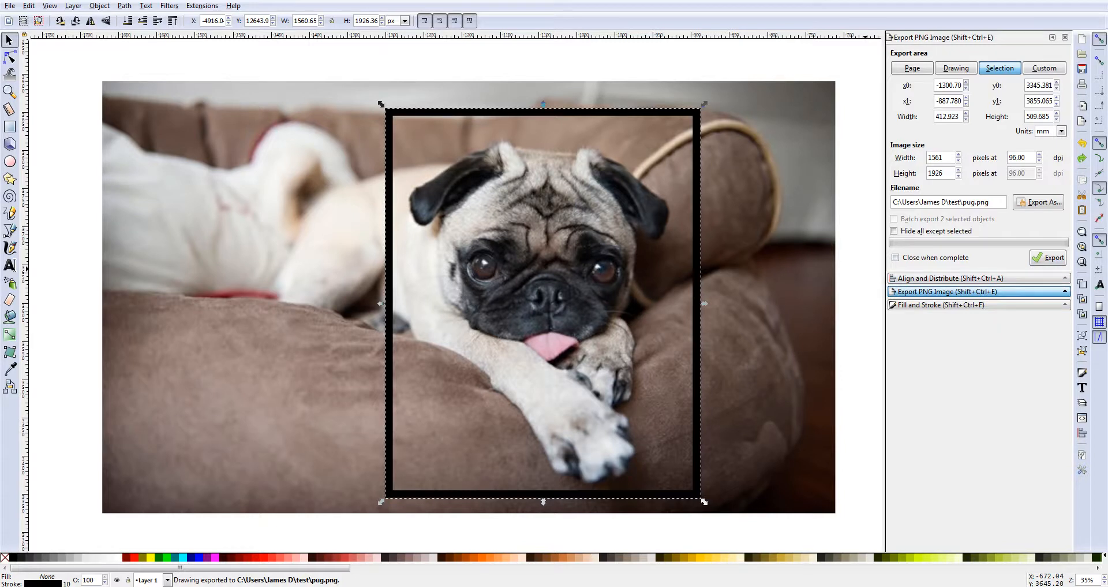
Preview the exported pug image from the folder it was saved in
click(1039, 202)
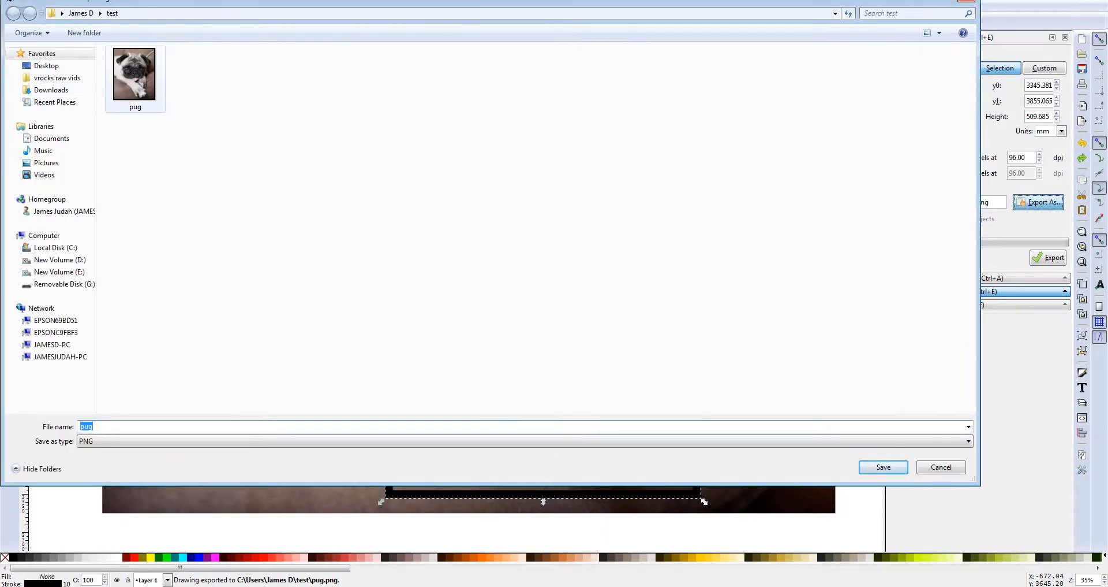
right_click(144, 91)
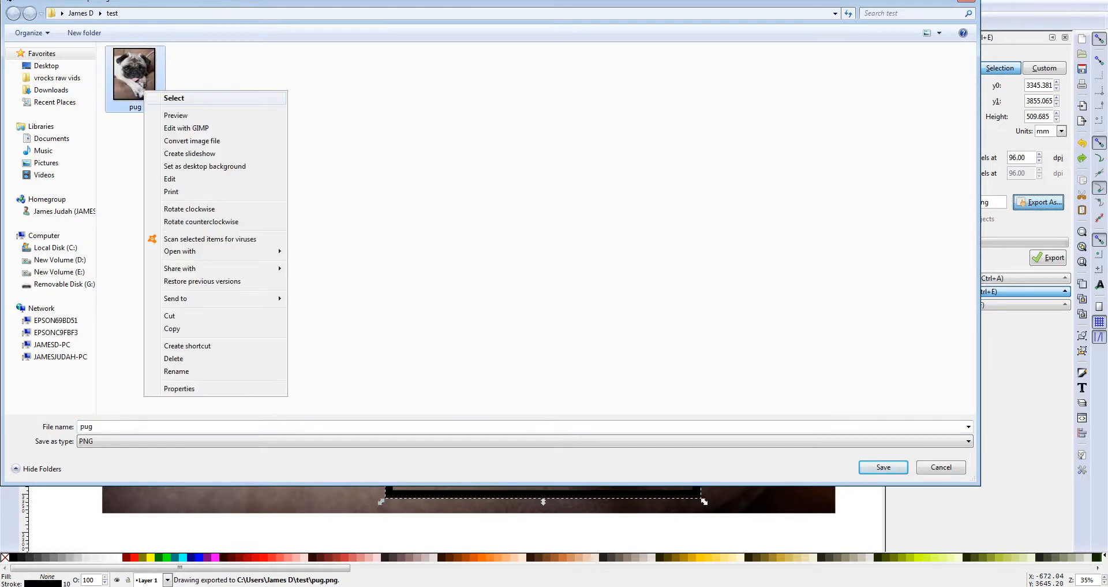
click(175, 115)
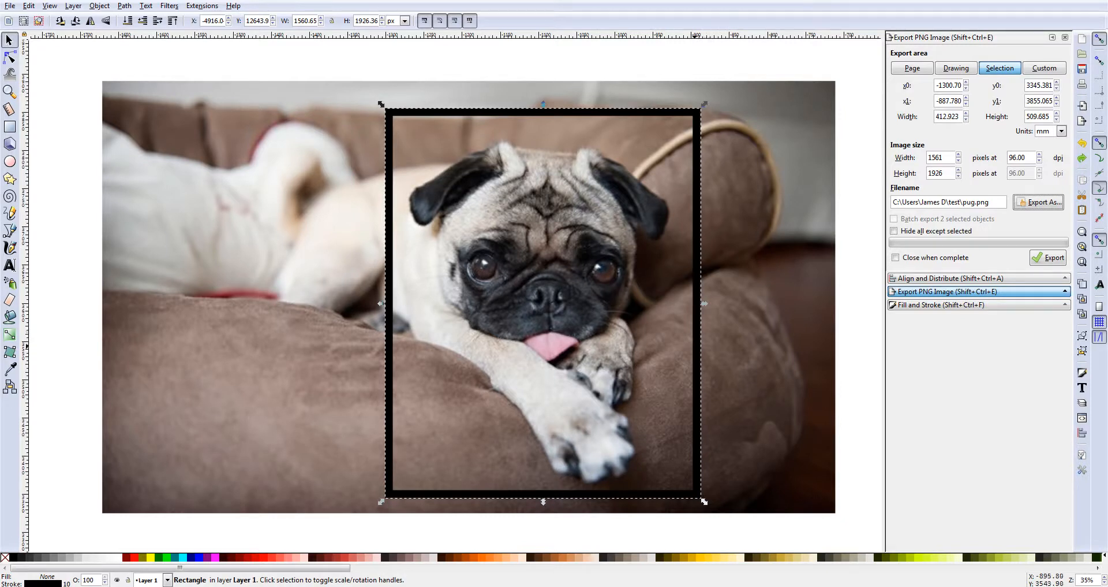
Remove the black frame over the pug photo and activate the ellipse tool
click(694, 345)
key(Escape)
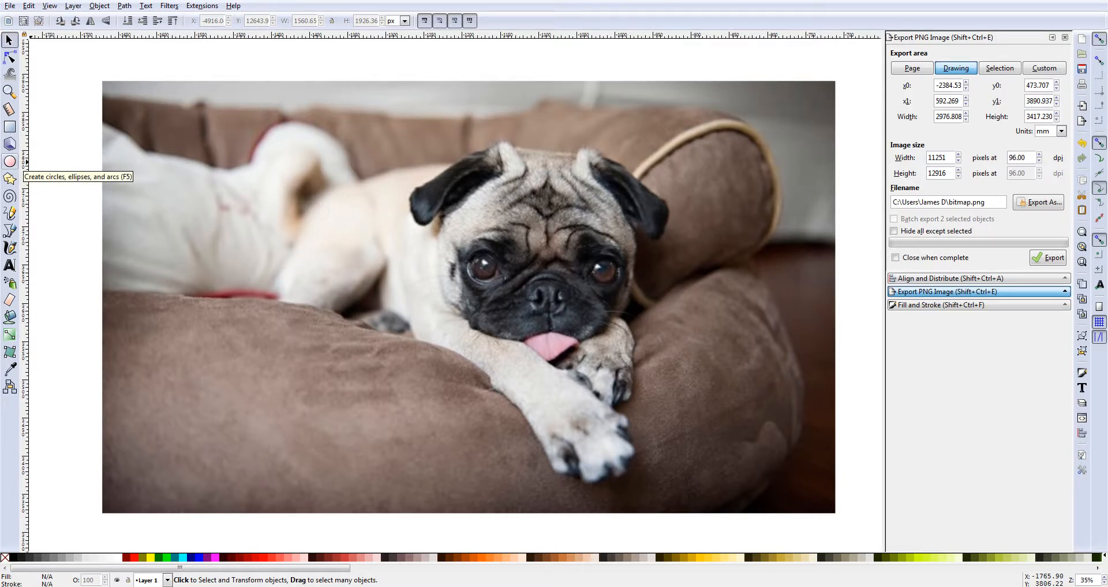
click(10, 162)
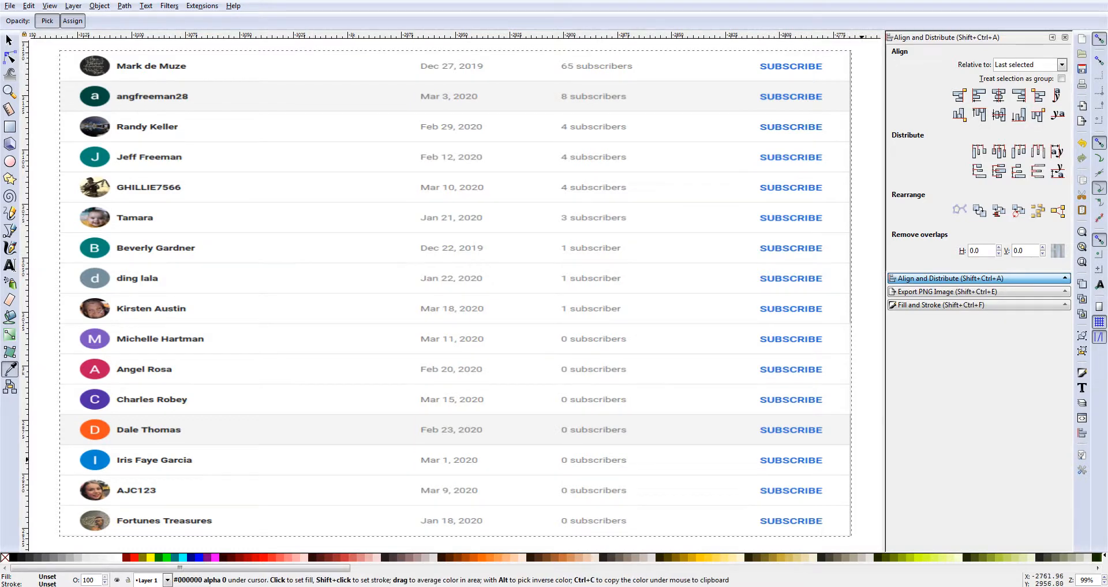
Sample the empty canvas beside the subscriber list as the selected group's fill colour, and return to the selection tool
click(862, 459)
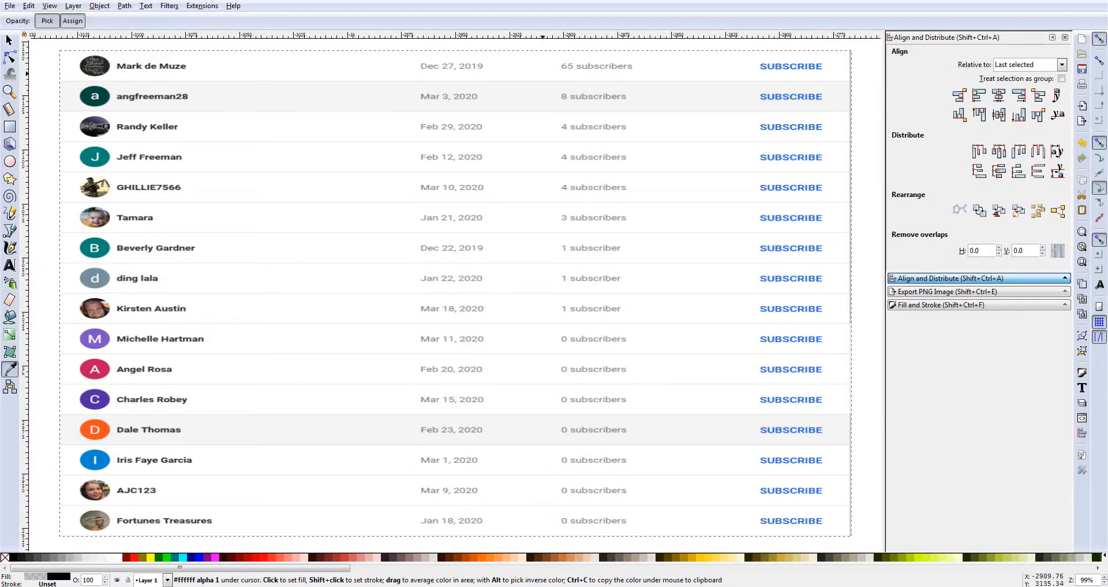
key(s)
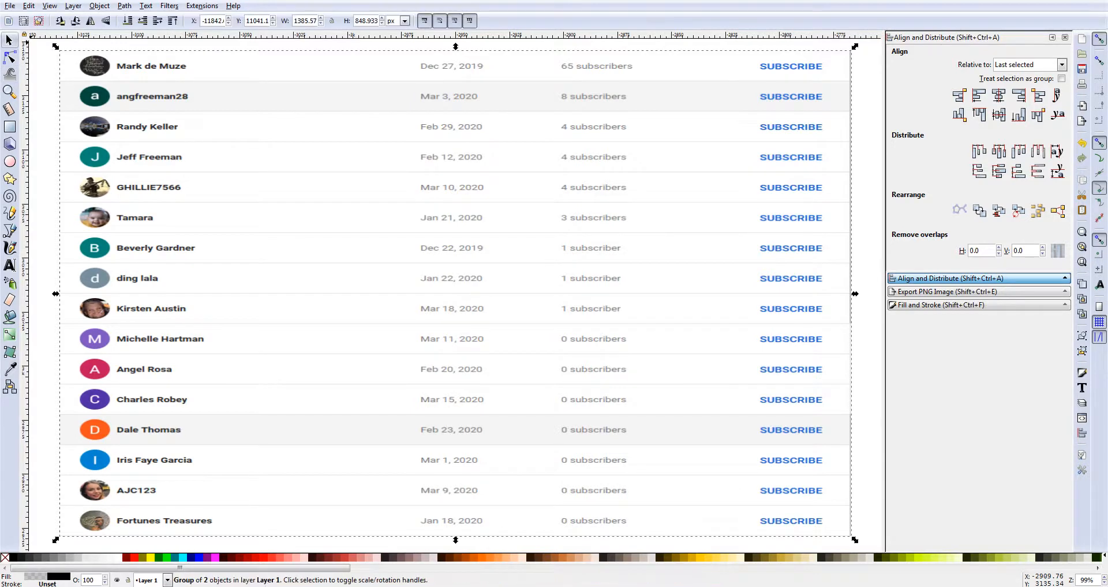